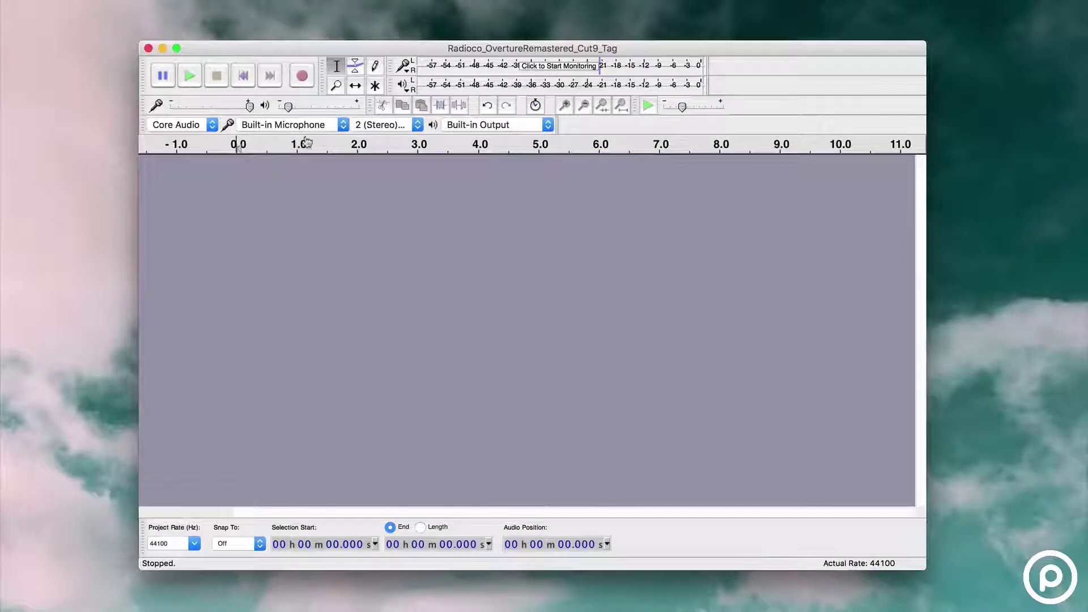
Keep Built-in Microphone as the recording input and start monitoring its input level.
{"action": "left_click", "coordinate": [326, 125]}
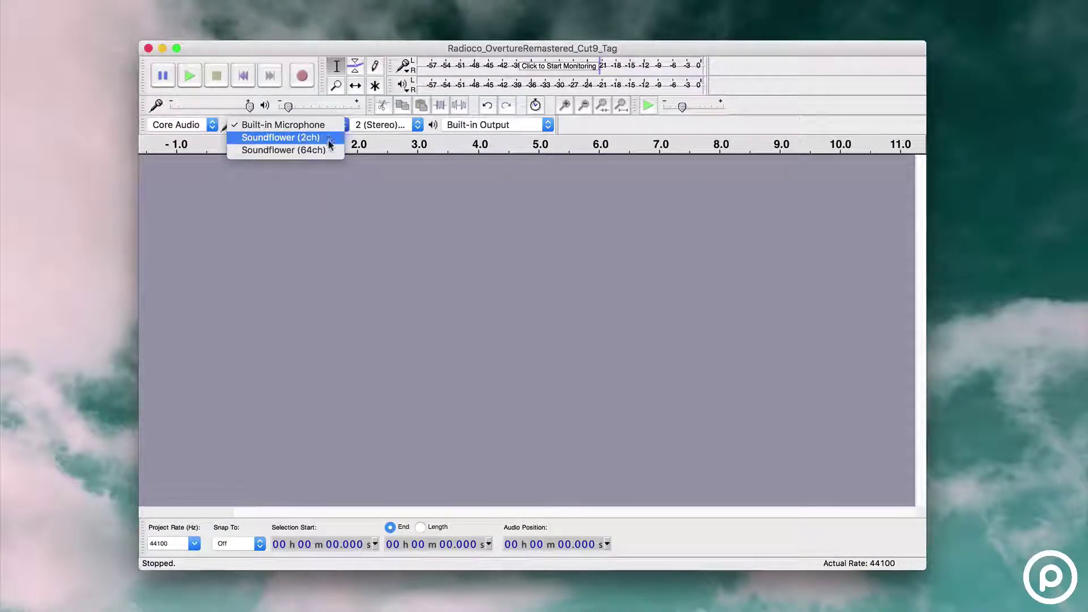
{"action": "left_click", "coordinate": [330, 126]}
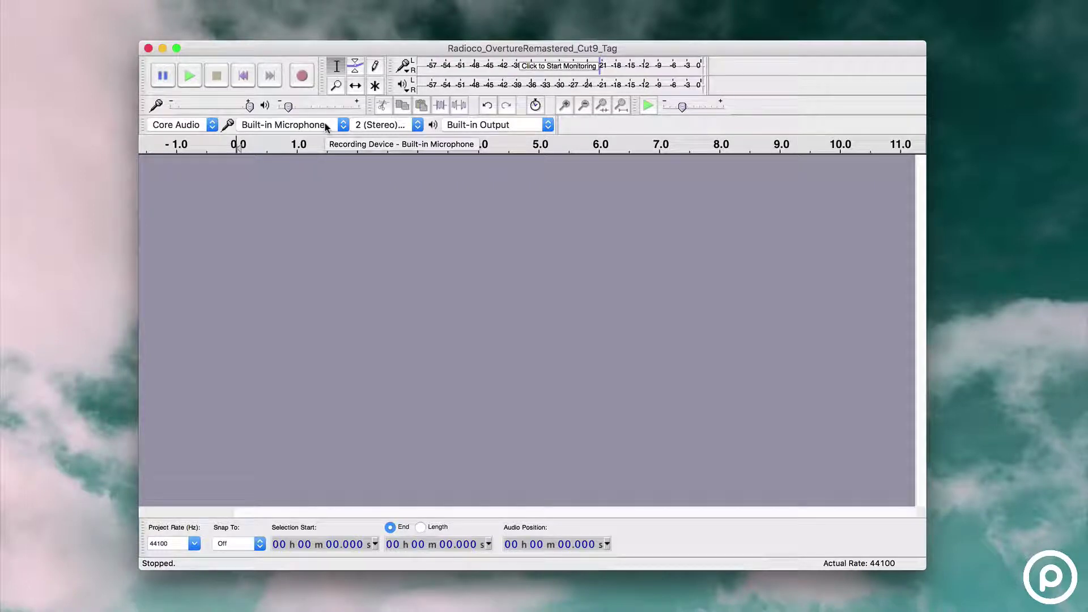
{"action": "left_click", "coordinate": [497, 68]}
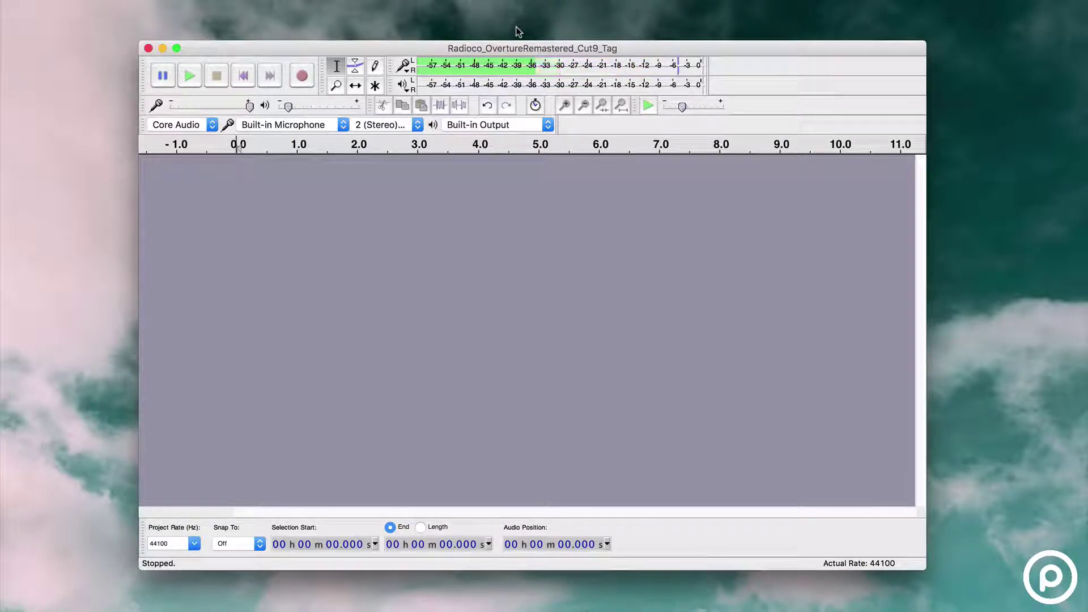
Record a stereo voice clip of about 15 seconds, stop, and play it back.
{"action": "left_click", "coordinate": [300, 77]}
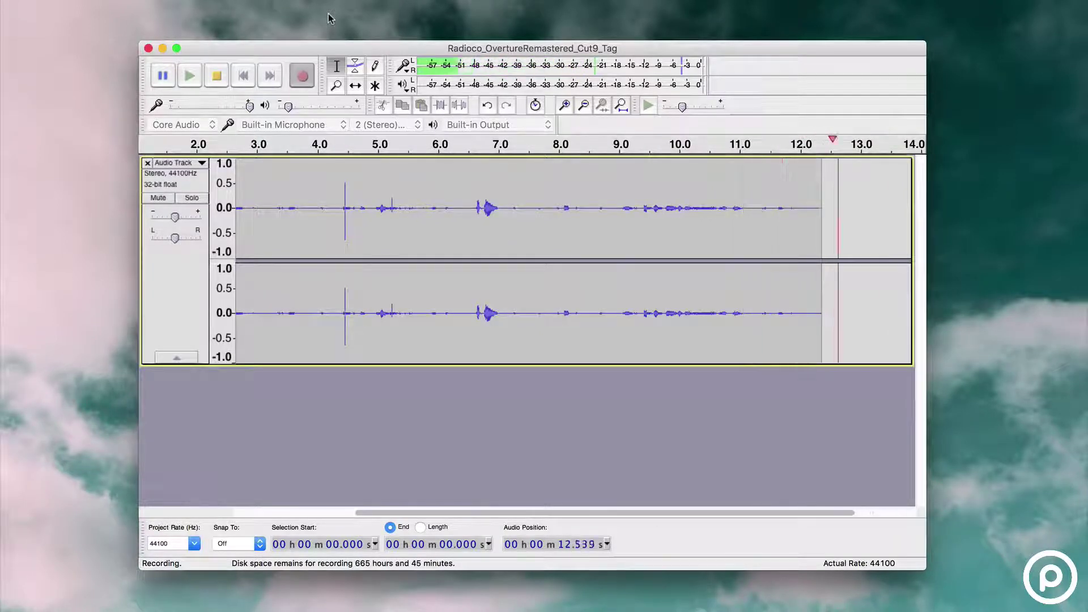
{"action": "left_click", "coordinate": [224, 77]}
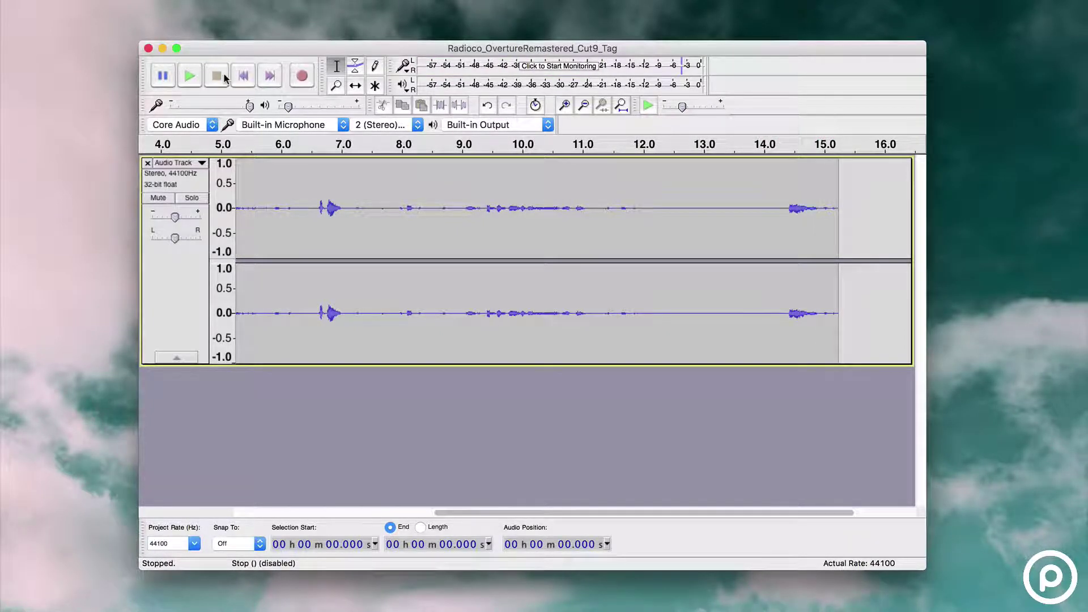
{"action": "left_click", "coordinate": [190, 76]}
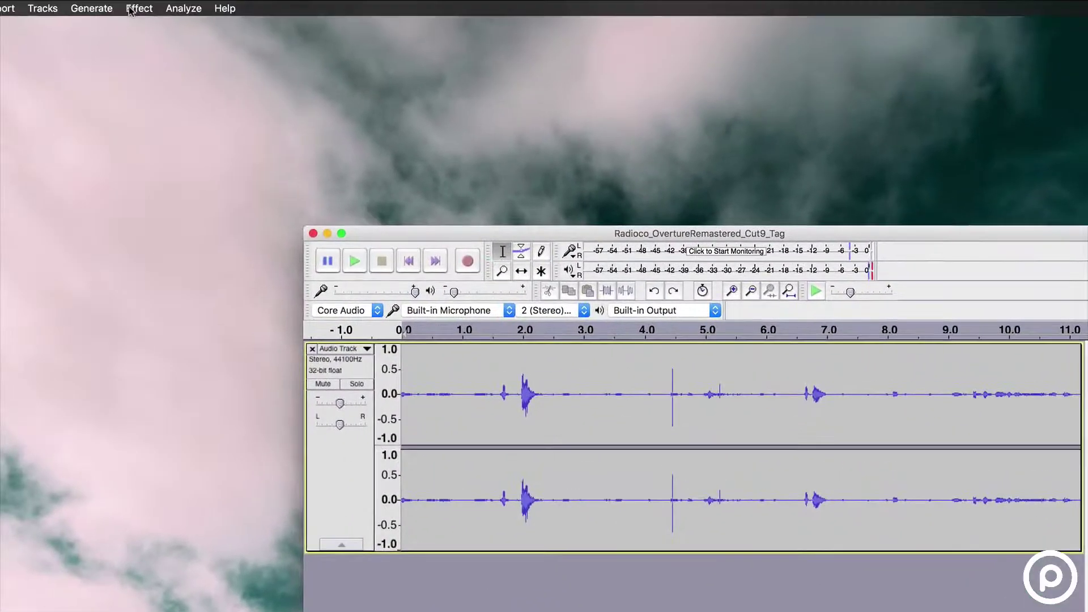
Amplify the whole track by 10 dB with Amplify, preview and apply it, then deselect.
{"action": "left_click", "coordinate": [138, 8]}
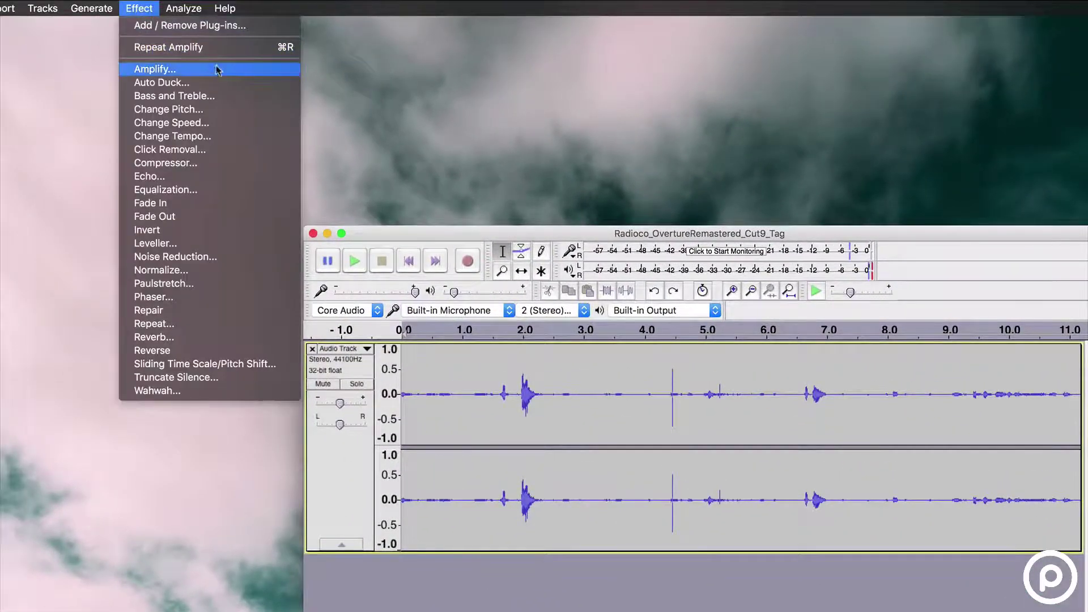
{"action": "left_click", "coordinate": [155, 68]}
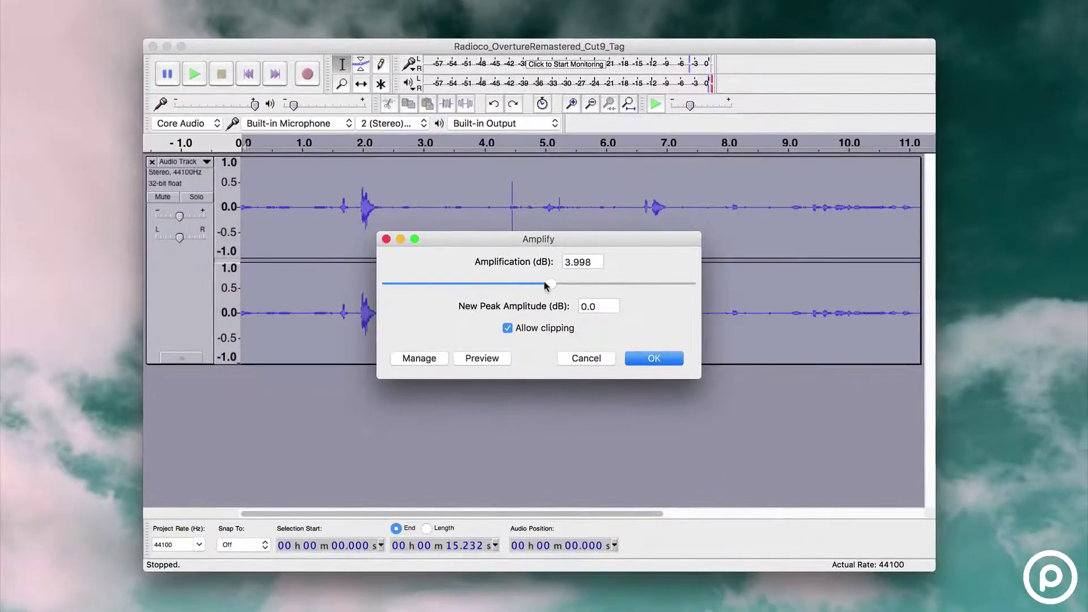
{"action": "left_click_drag", "start_coordinate": [546, 285], "coordinate": [570, 285]}
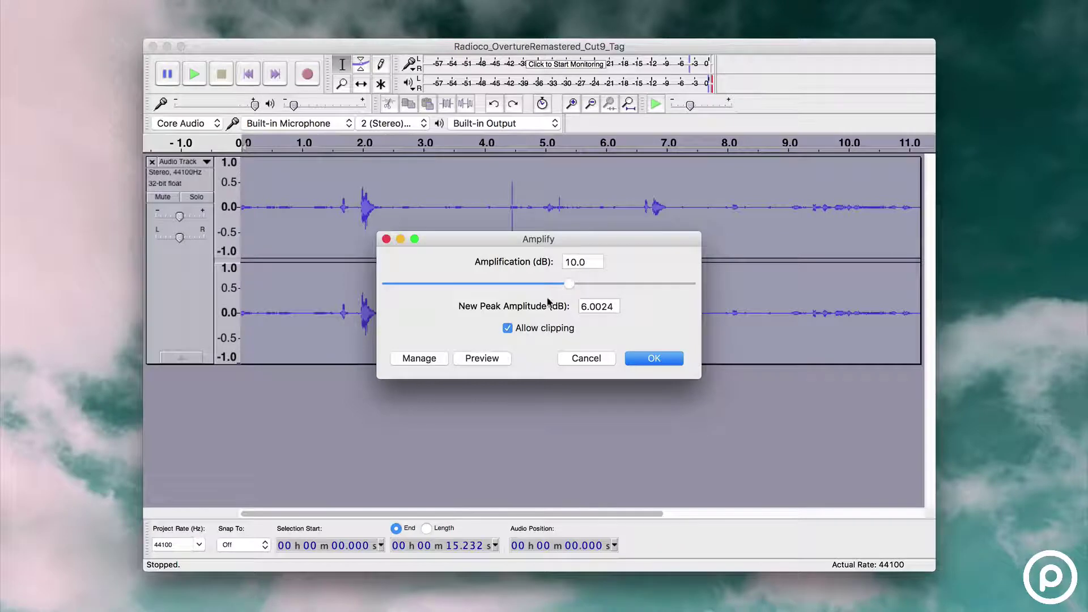
{"action": "left_click", "coordinate": [491, 361]}
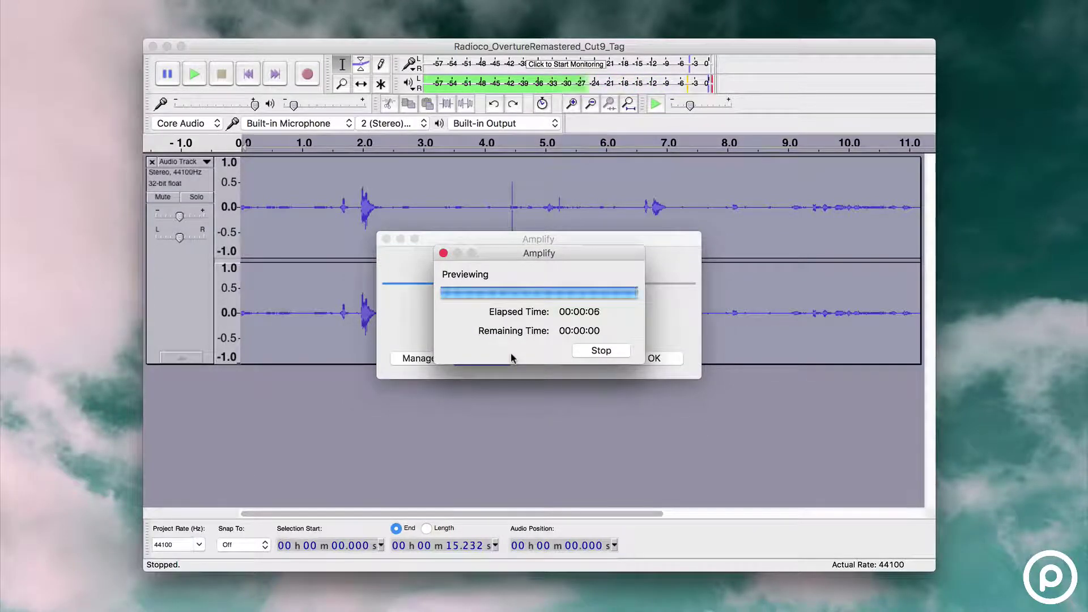
{"action": "left_click", "coordinate": [641, 362]}
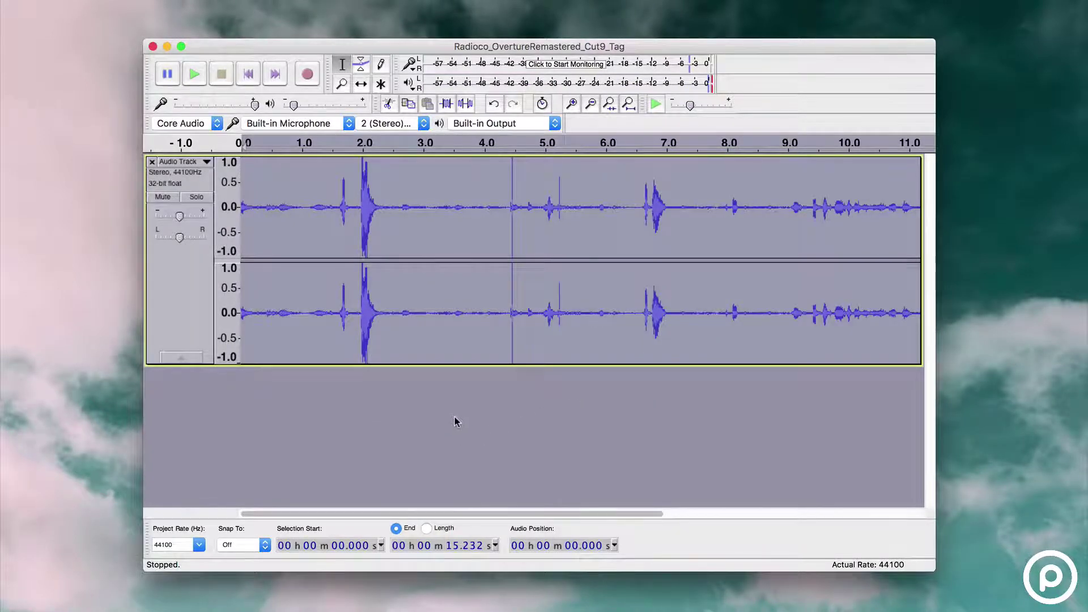
{"action": "left_click", "coordinate": [454, 418]}
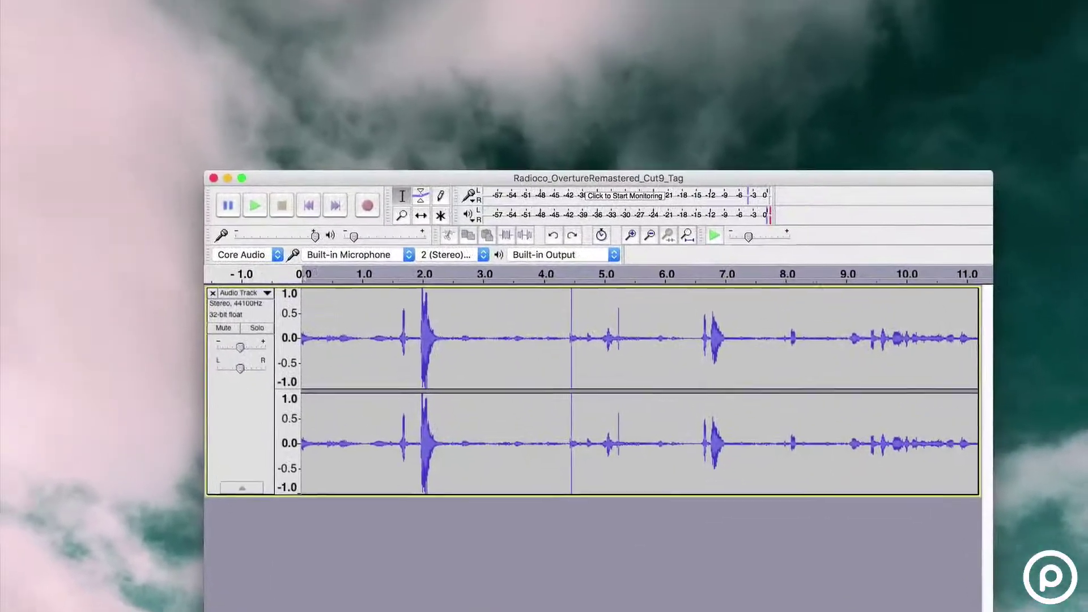
Normalize the track to 0.0 dB maximum amplitude with DC offset removed.
{"action": "left_click", "coordinate": [63, 7]}
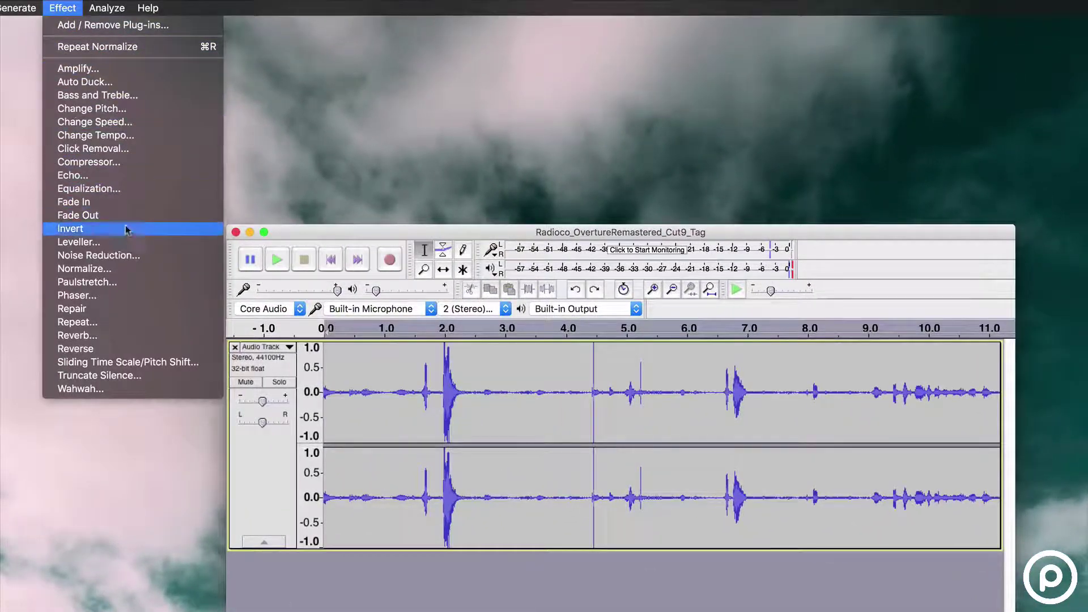
{"action": "left_click", "coordinate": [133, 268]}
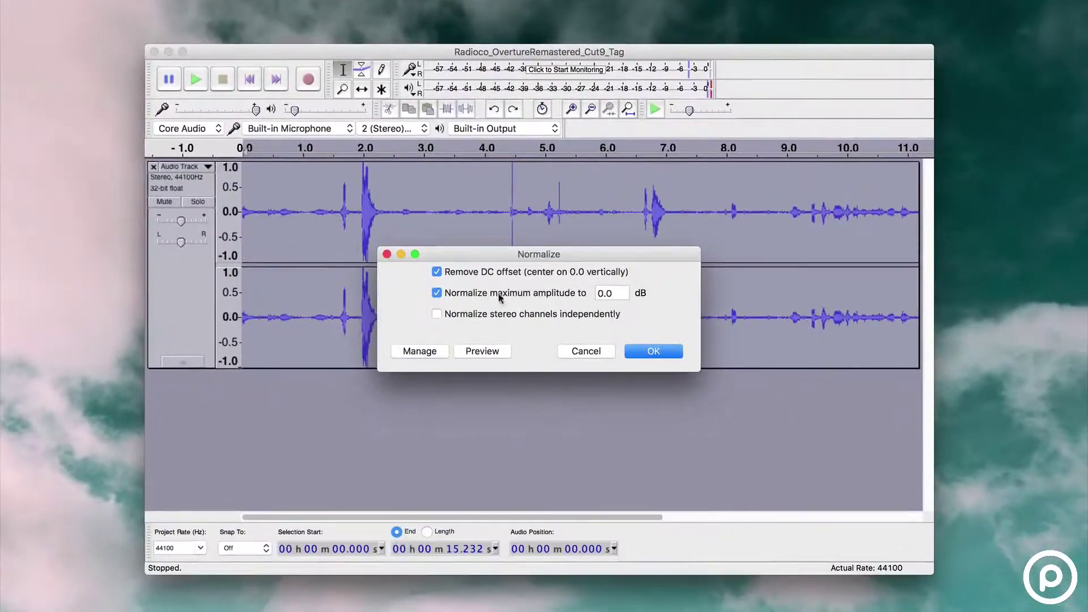
{"action": "left_click", "coordinate": [653, 351]}
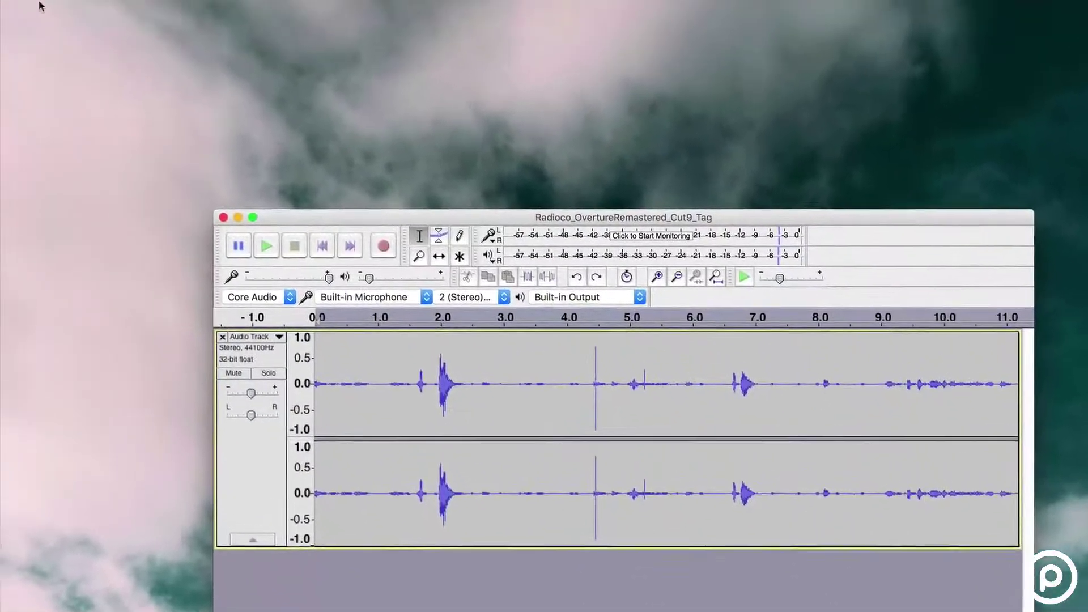
{"action": "left_click", "coordinate": [40, 6]}
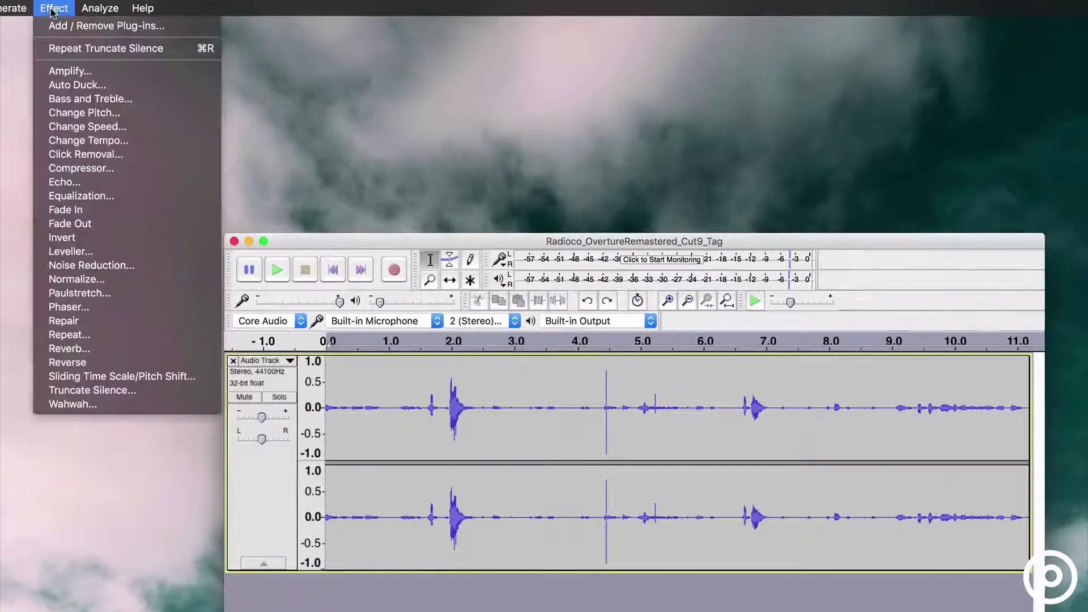
Truncate silences below -20 dB longer than 1 second down to 0 seconds.
{"action": "left_click", "coordinate": [149, 390]}
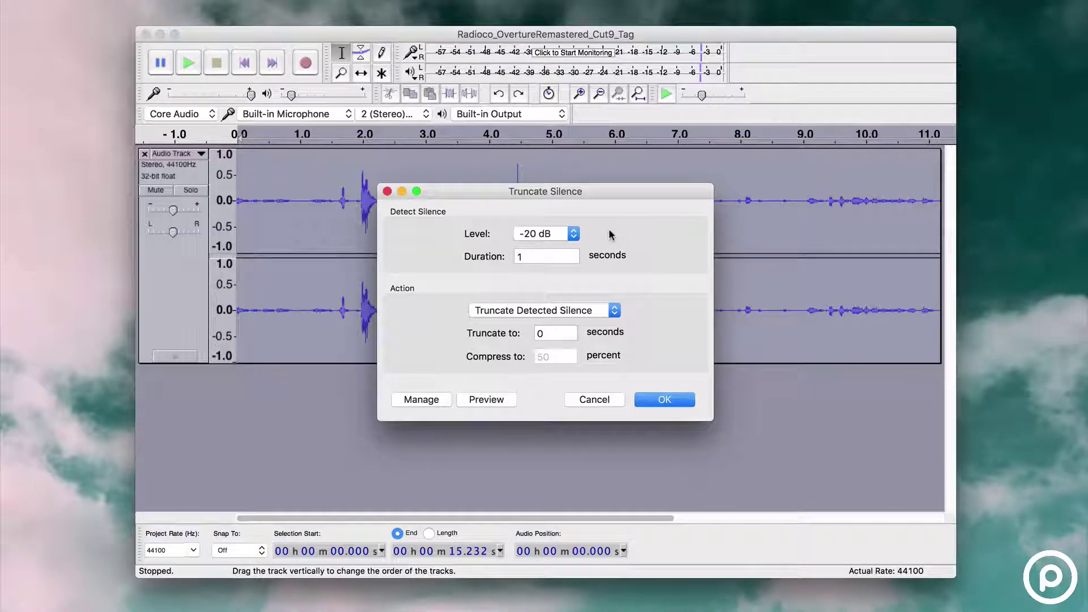
{"action": "left_click", "coordinate": [574, 234]}
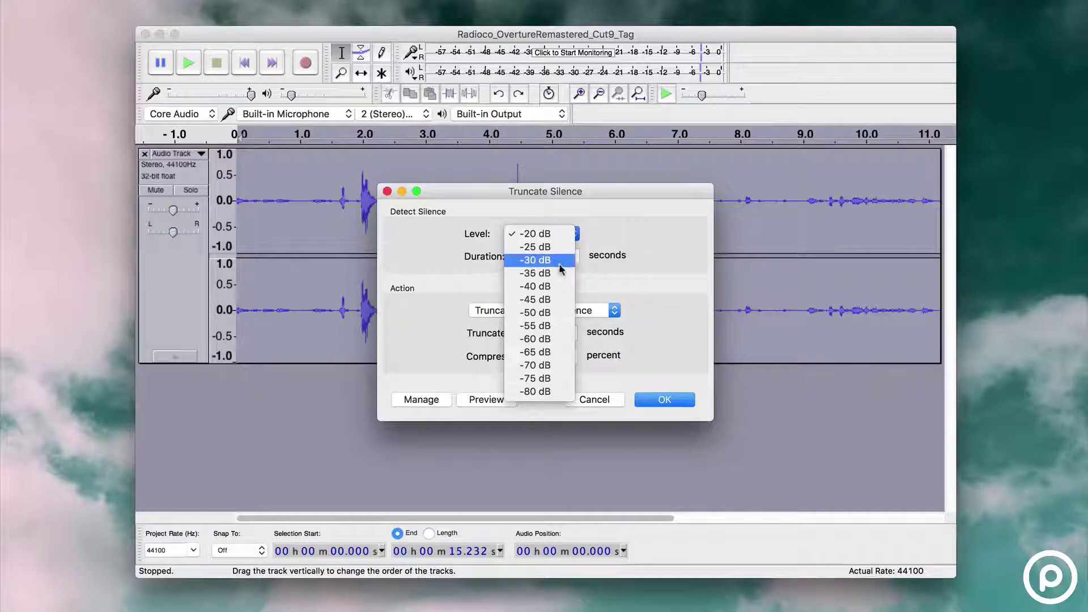
{"action": "left_click", "coordinate": [563, 237]}
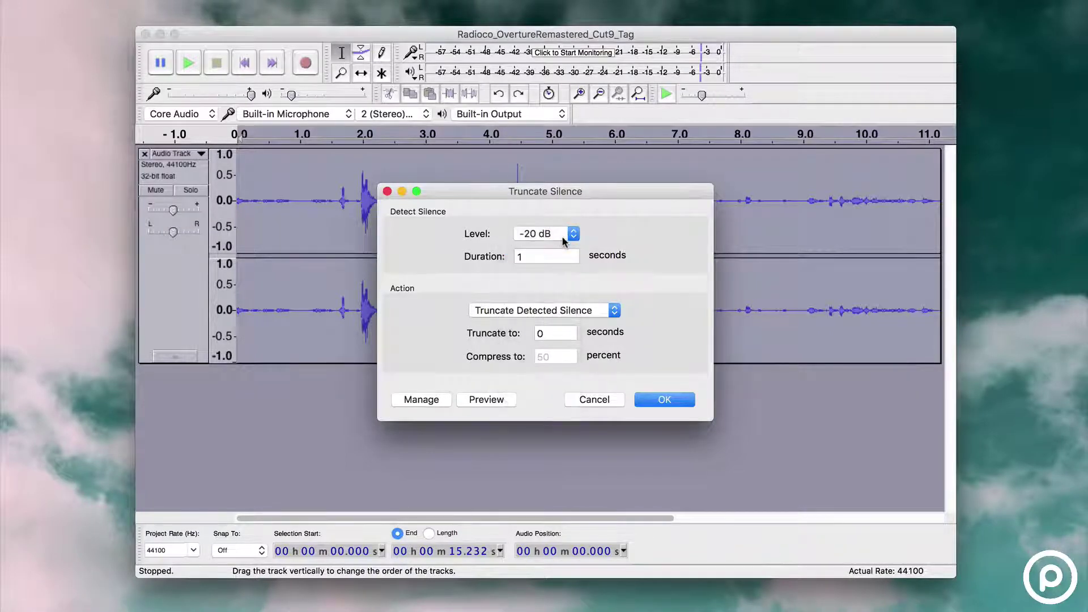
{"action": "left_click_drag", "start_coordinate": [541, 255], "coordinate": [507, 256]}
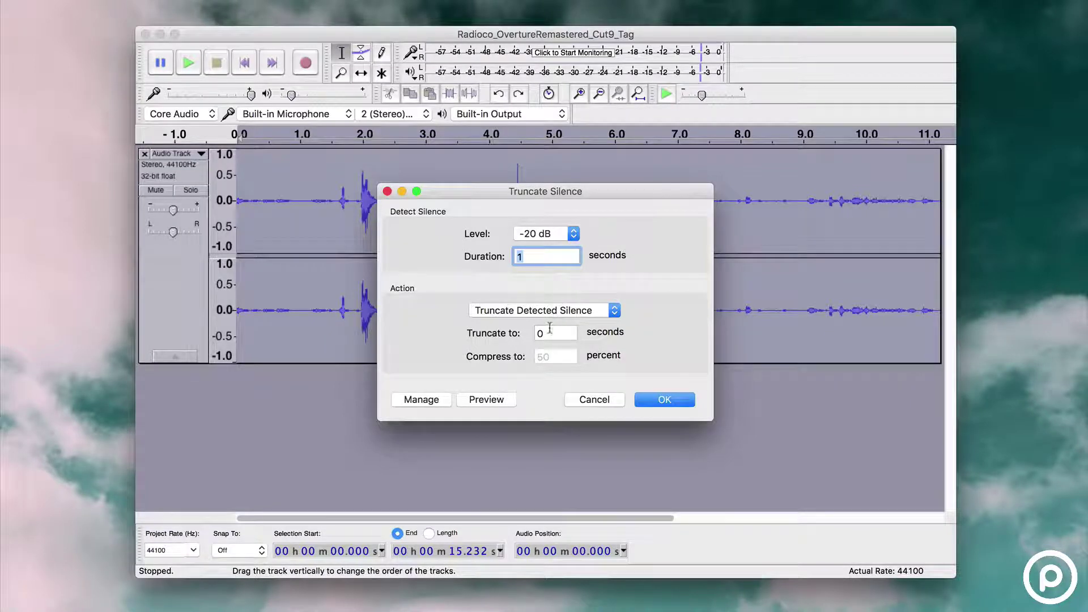
{"action": "left_click", "coordinate": [537, 334]}
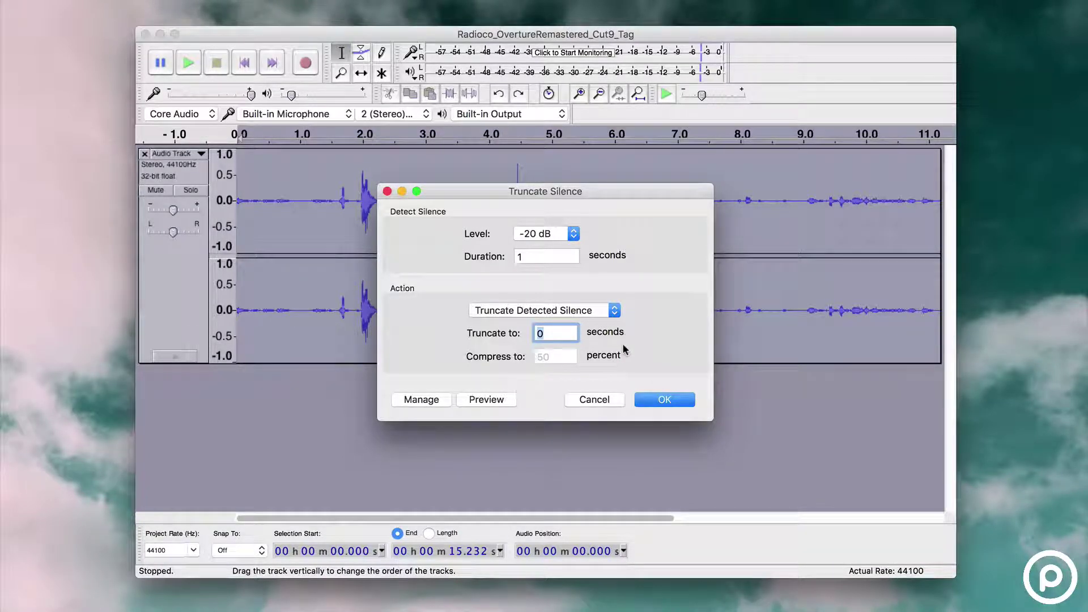
{"action": "left_click", "coordinate": [651, 398]}
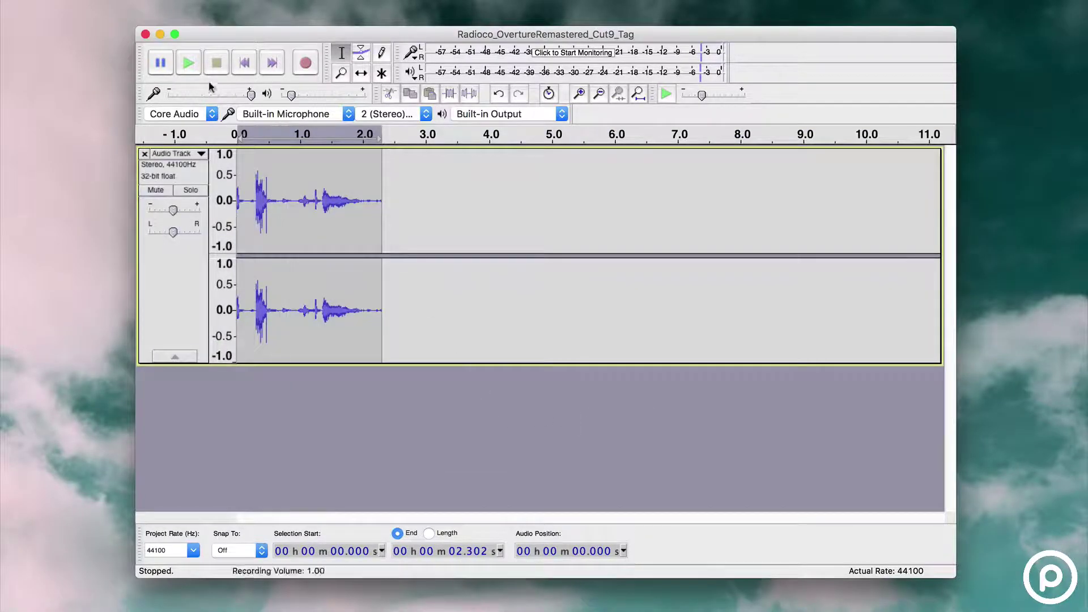
Select the quiet gap at 0.51–0.92 s and capture it as the noise profile.
{"action": "left_click", "coordinate": [190, 64]}
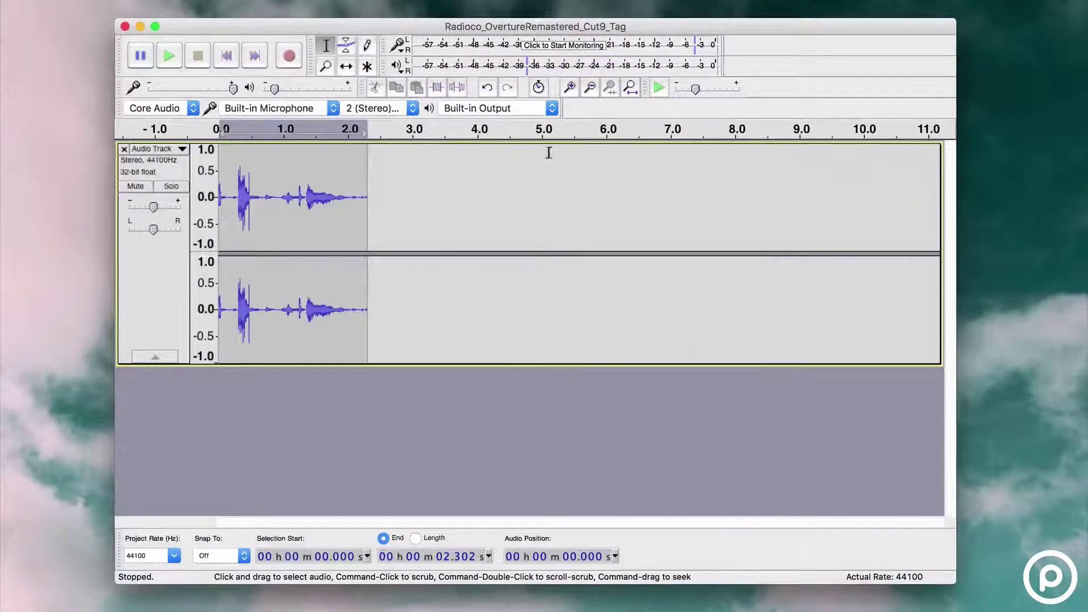
{"action": "left_click", "coordinate": [570, 87]}
{"action": "left_click", "coordinate": [569, 87]}
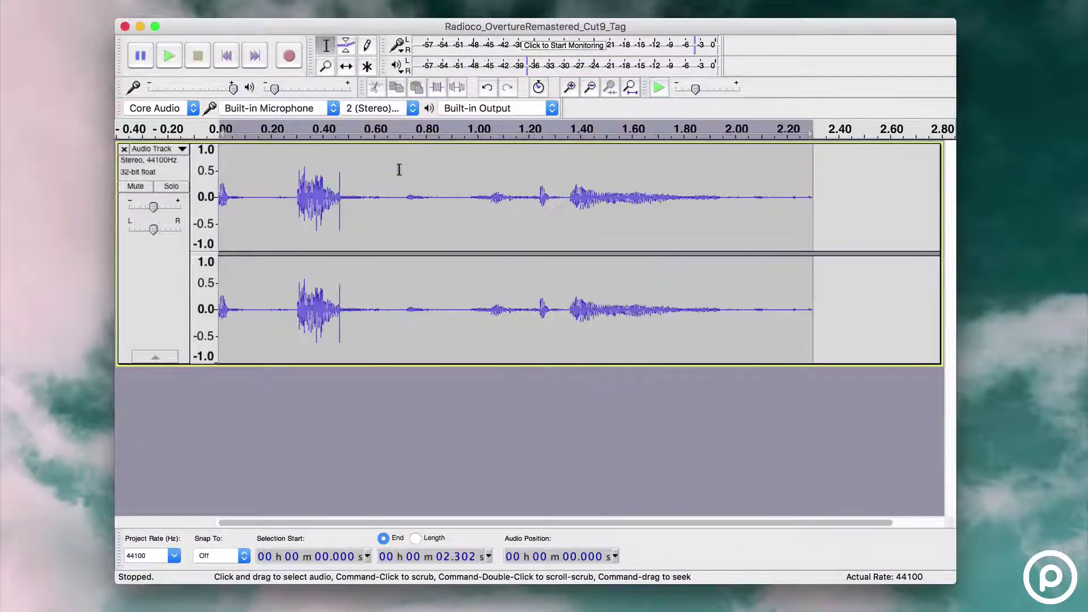
{"action": "left_click", "coordinate": [350, 170]}
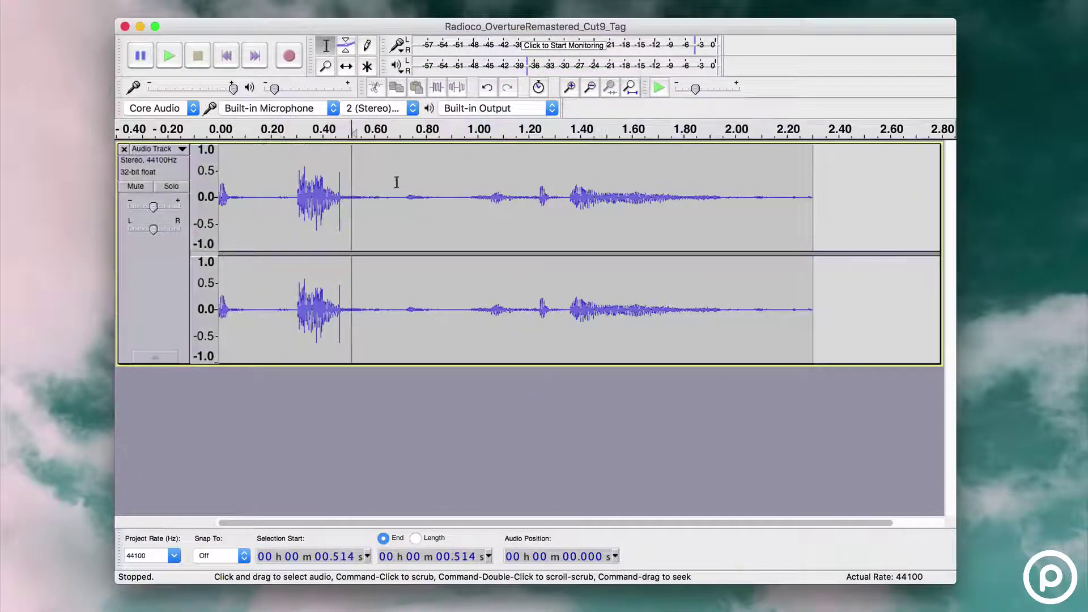
{"action": "left_click", "coordinate": [450, 184], "text": "shift"}
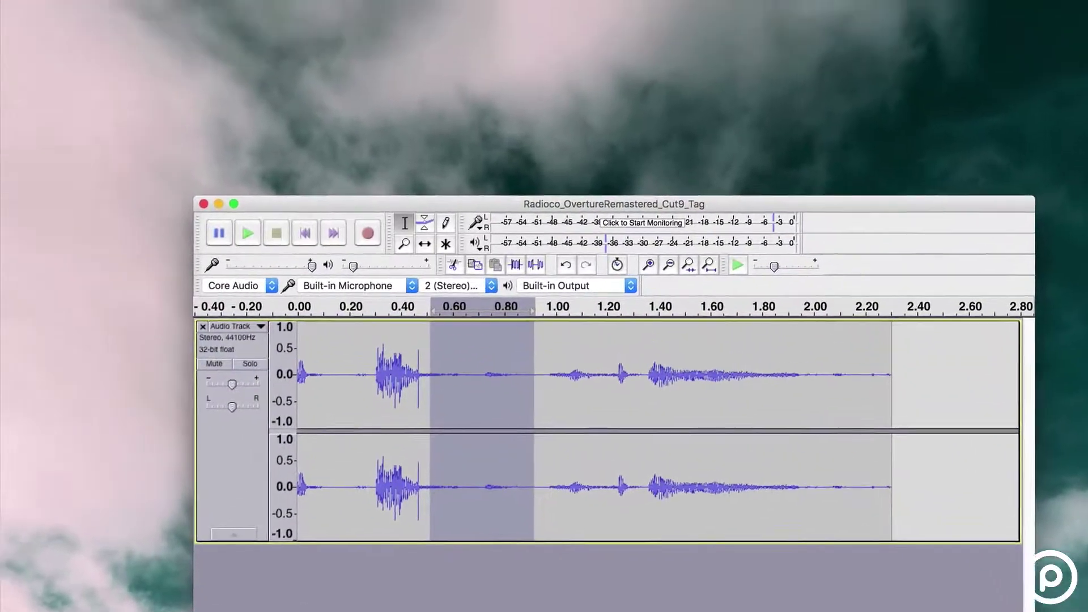
{"action": "left_click", "coordinate": [37, 8]}
{"action": "left_click", "coordinate": [189, 274]}
{"action": "left_click_drag", "start_coordinate": [587, 380], "coordinate": [813, 320]}
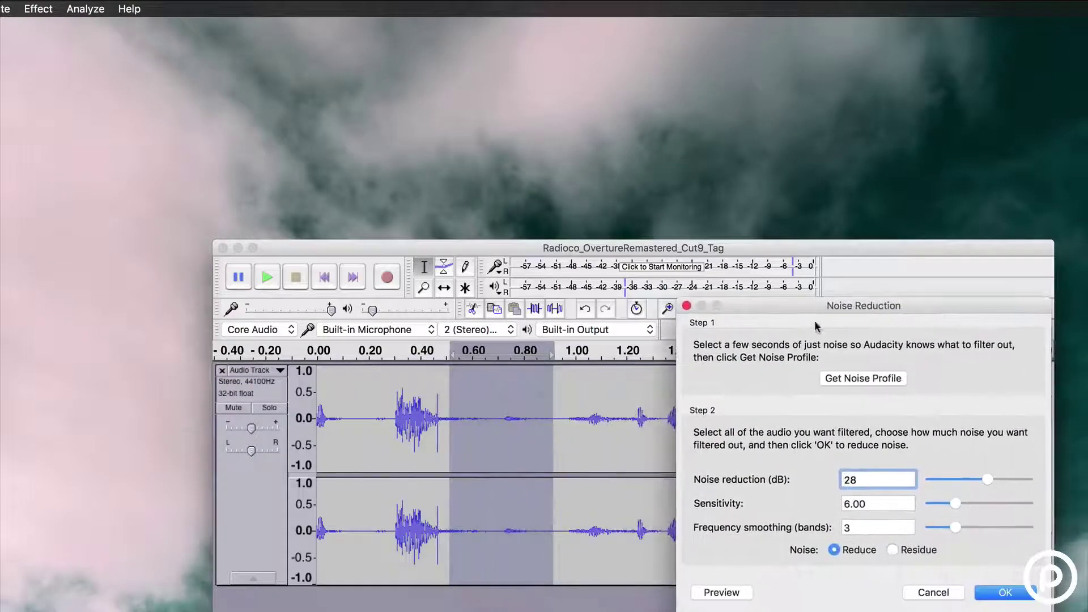
{"action": "left_click", "coordinate": [877, 378]}
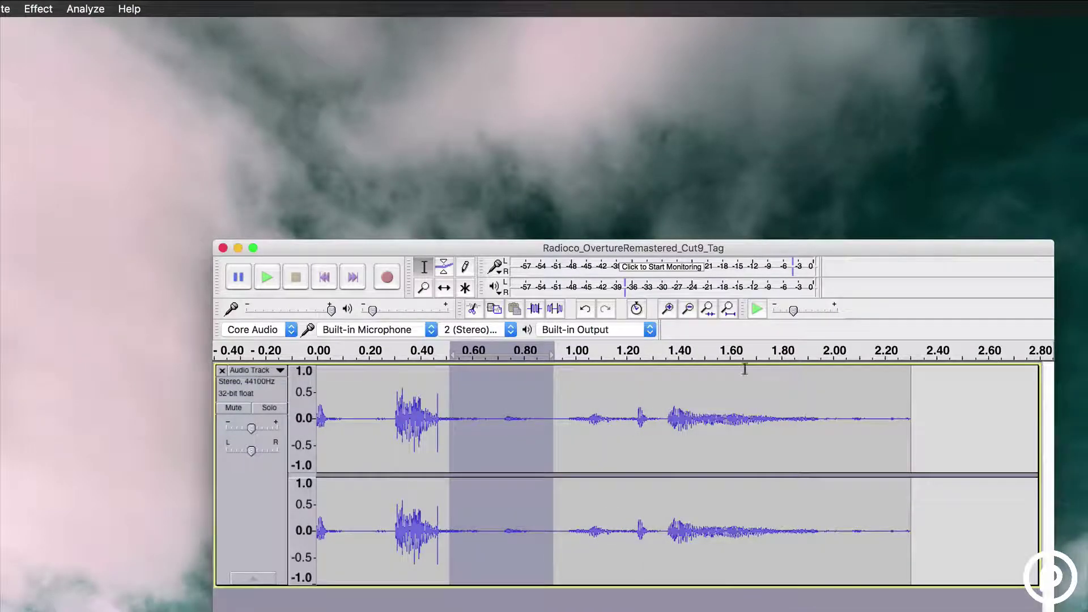
Apply Noise Reduction at 22 dB, sensitivity 8.00, 3 smoothing bands, then deselect.
{"action": "left_click", "coordinate": [38, 9]}
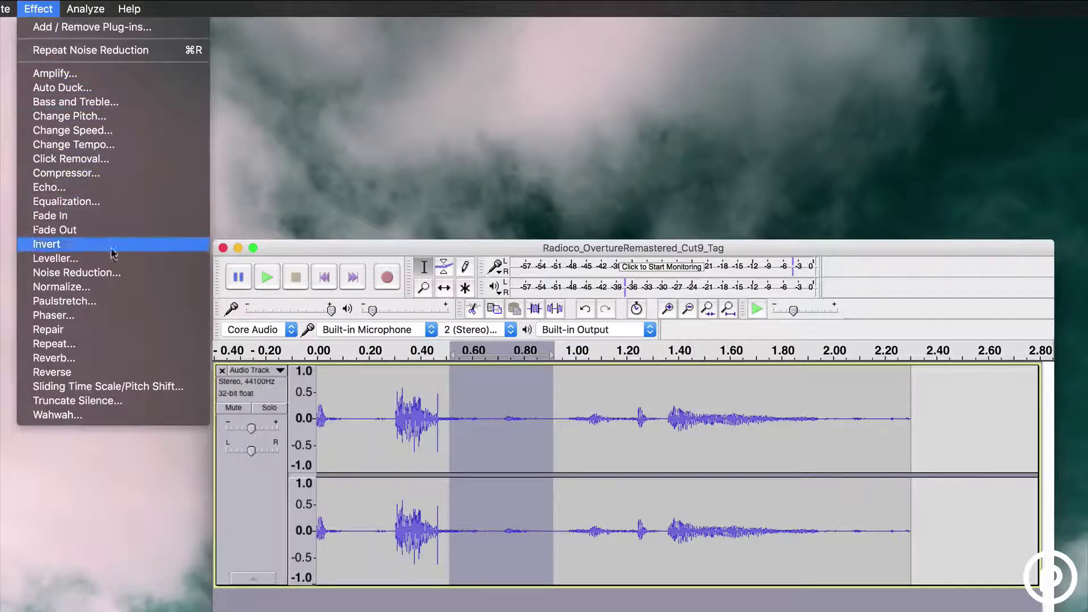
{"action": "left_click", "coordinate": [126, 276]}
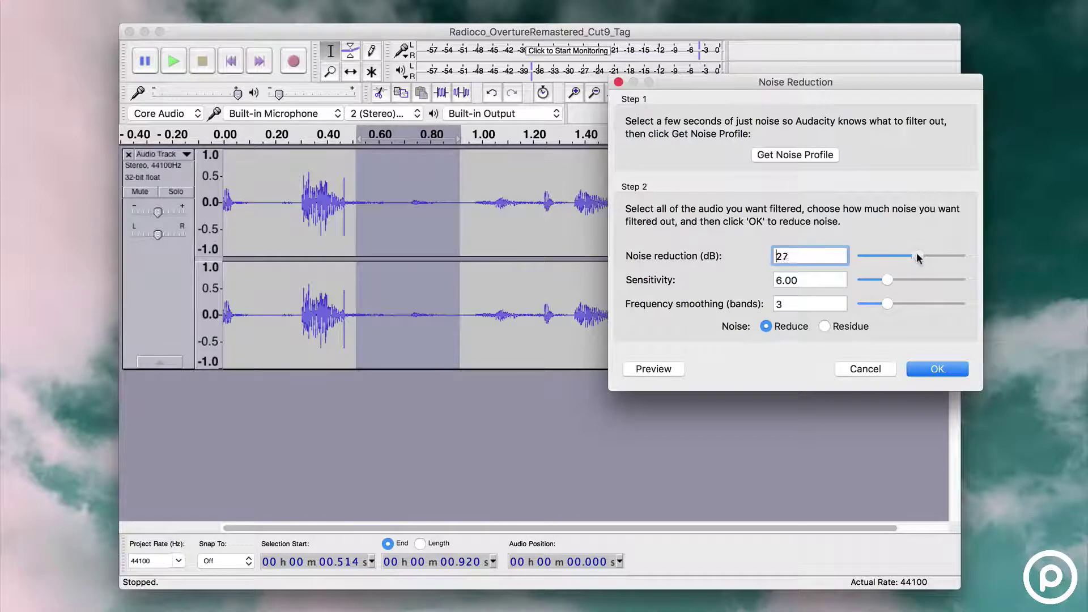
{"action": "left_click_drag", "start_coordinate": [894, 255], "coordinate": [894, 279]}
{"action": "left_click", "coordinate": [930, 369]}
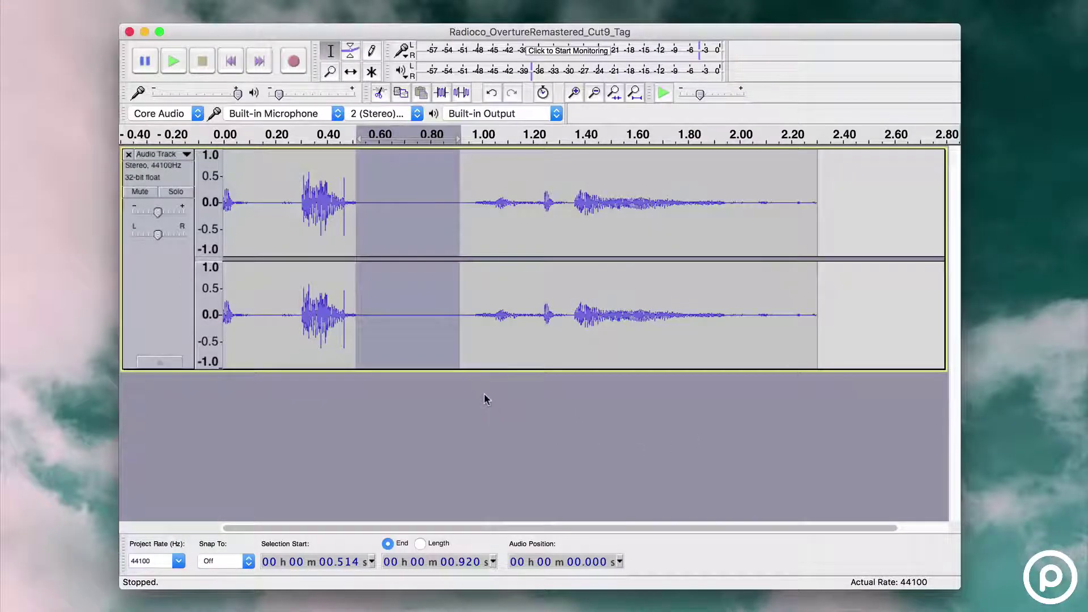
{"action": "left_click", "coordinate": [485, 394]}
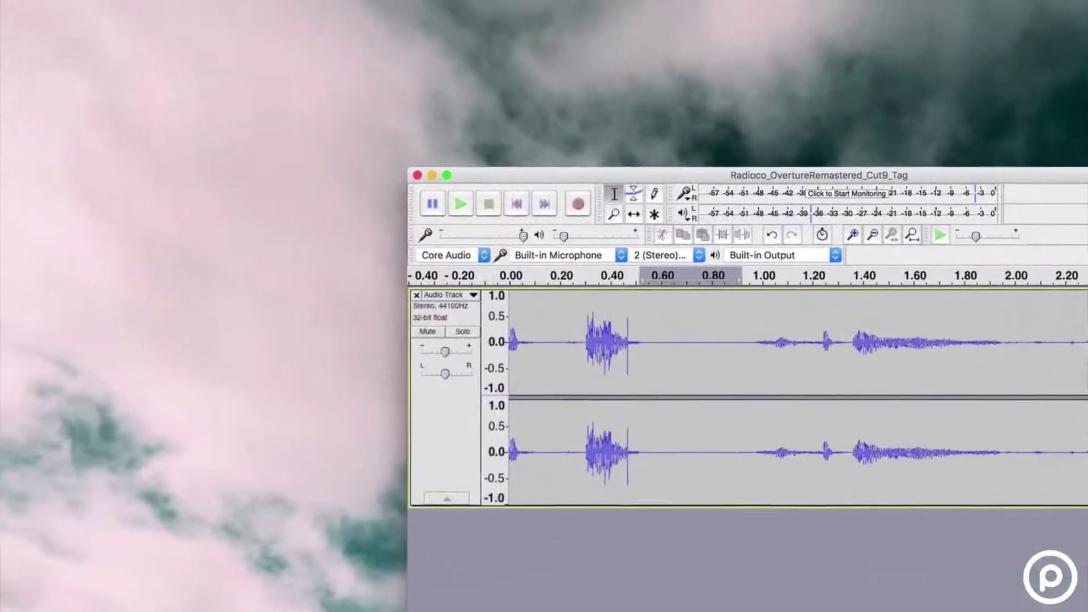
Export the audio to the Desktop as the MP3 file 'my-recording'.
{"action": "left_click", "coordinate": [106, 8]}
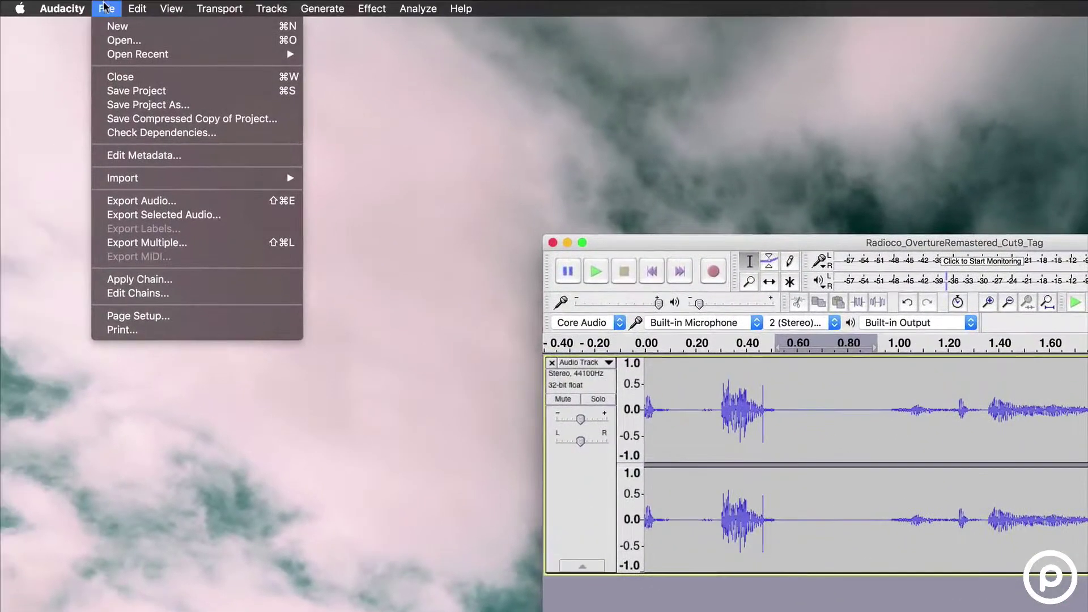
{"action": "left_click", "coordinate": [204, 202]}
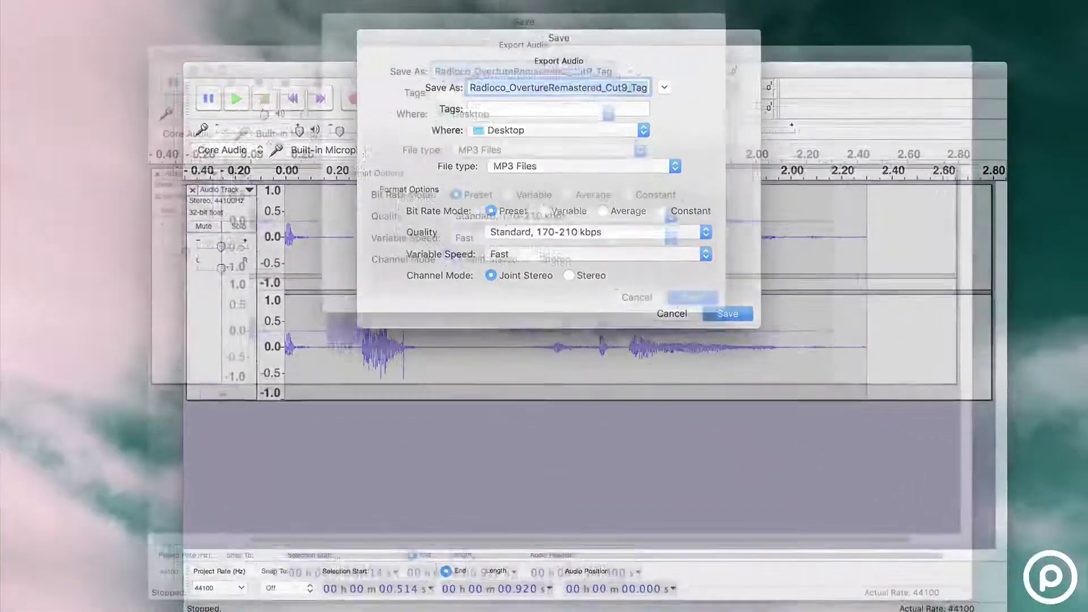
{"action": "type", "text": "my"}
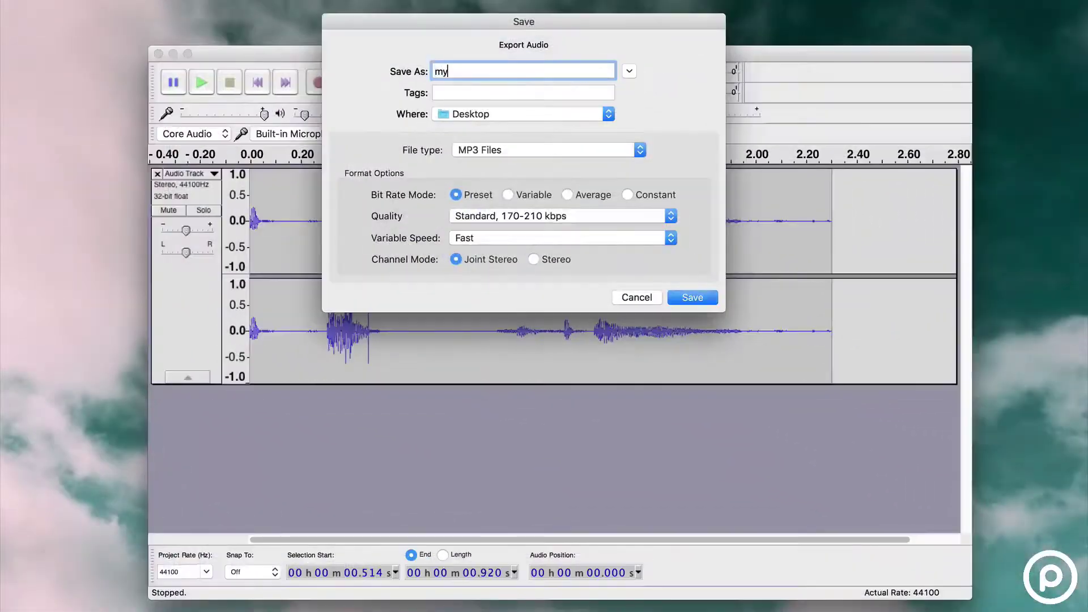
{"action": "type", "text": "-recording"}
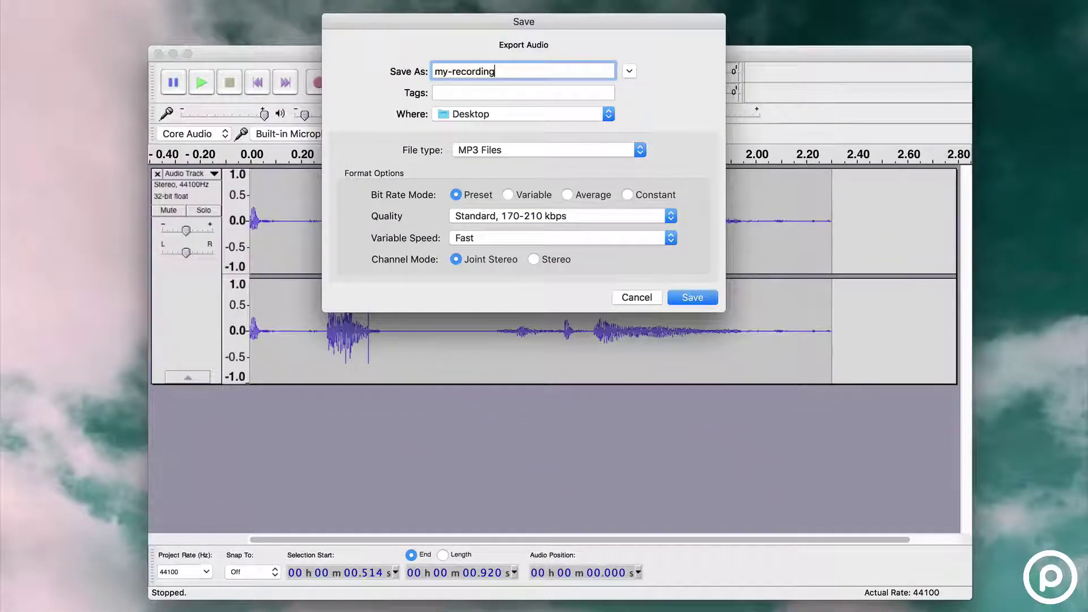
{"action": "left_click", "coordinate": [570, 149]}
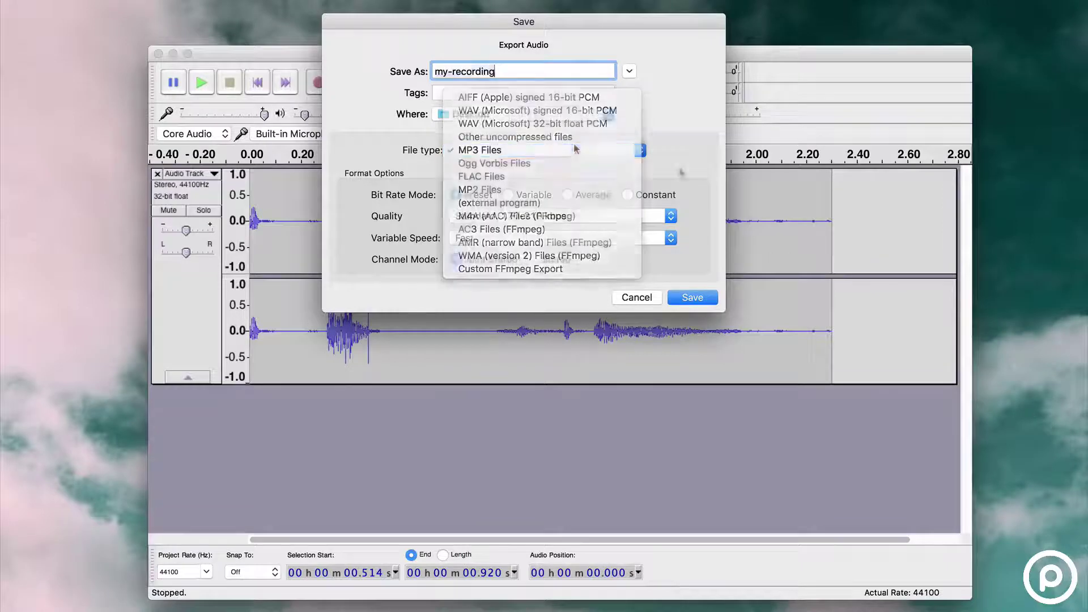
{"action": "left_click", "coordinate": [566, 149]}
{"action": "left_click", "coordinate": [692, 296]}
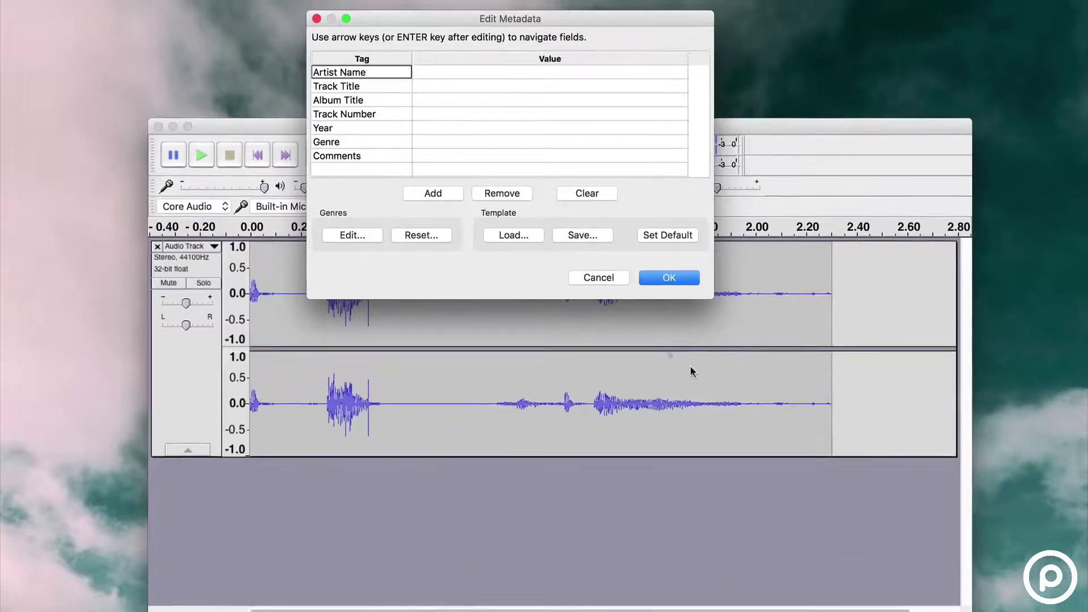
Tag the MP3 with artist 'Radio.co', year 2017 and comment 'My Podcast Intro', then finish exporting.
{"action": "left_click", "coordinate": [431, 72]}
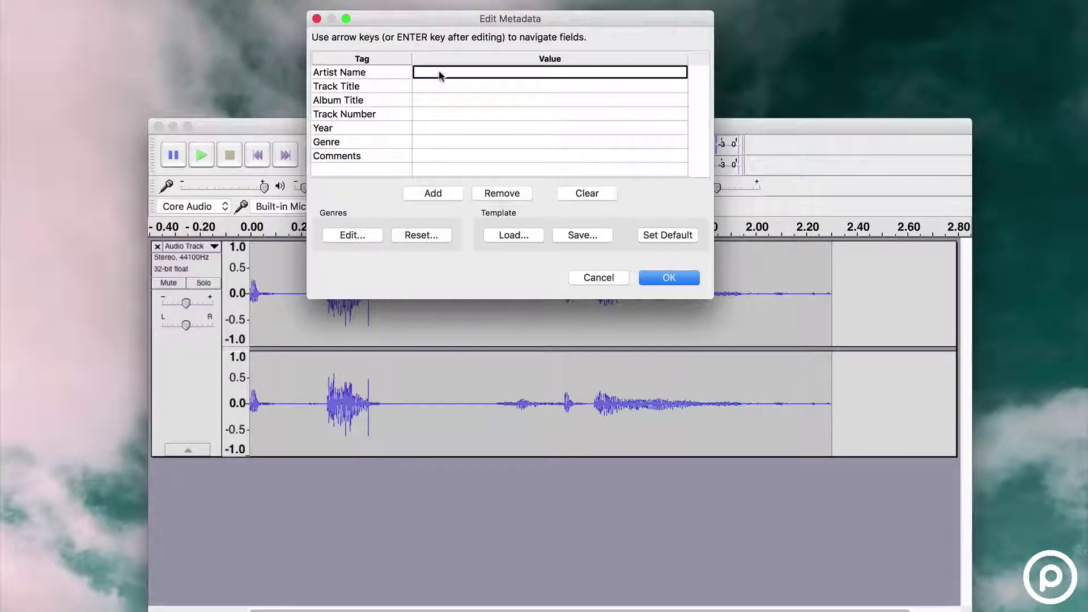
{"action": "type", "text": "Radio.co"}
{"action": "left_click", "coordinate": [425, 128]}
{"action": "type", "text": "2017"}
{"action": "key", "text": "Down"}
{"action": "key", "text": "Down"}
{"action": "type", "text": "My Podcast Intro"}
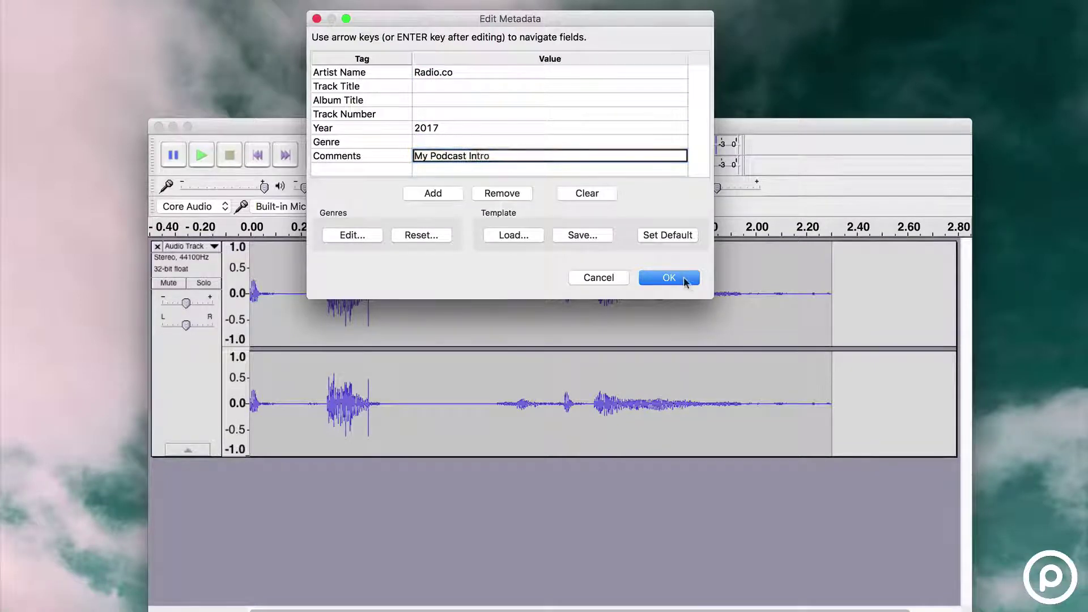
{"action": "left_click", "coordinate": [685, 282]}
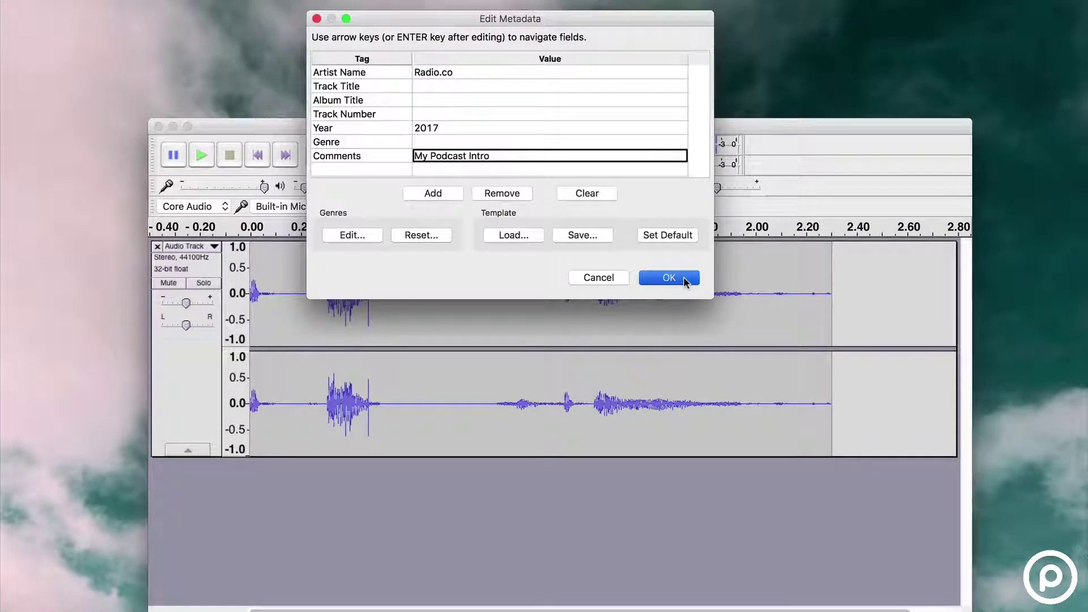
{"action": "left_click", "coordinate": [684, 280]}
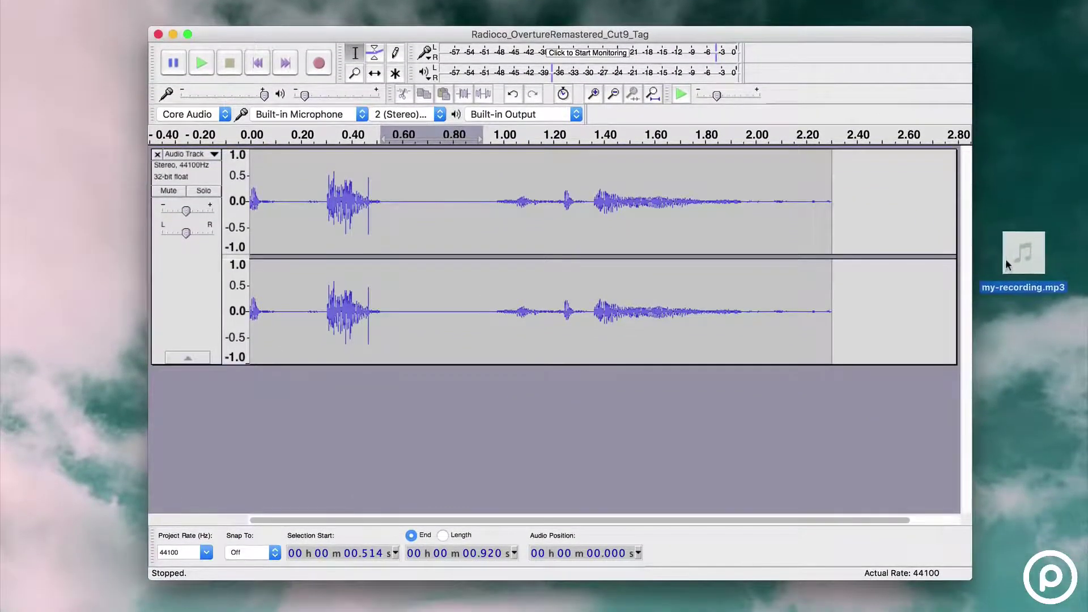
{"action": "mouse_move", "coordinate": [1053, 279]}
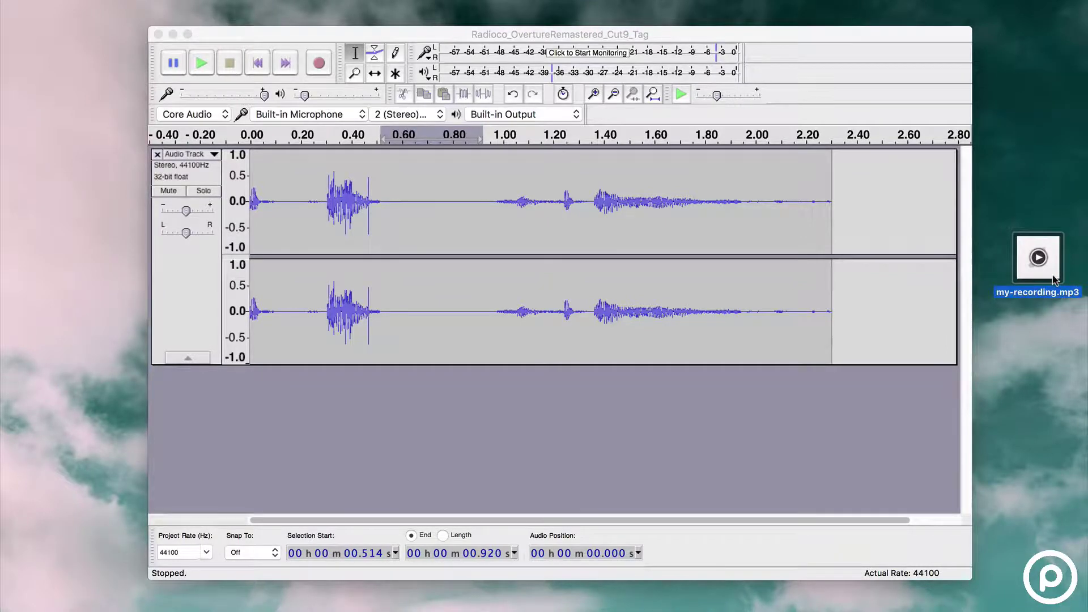